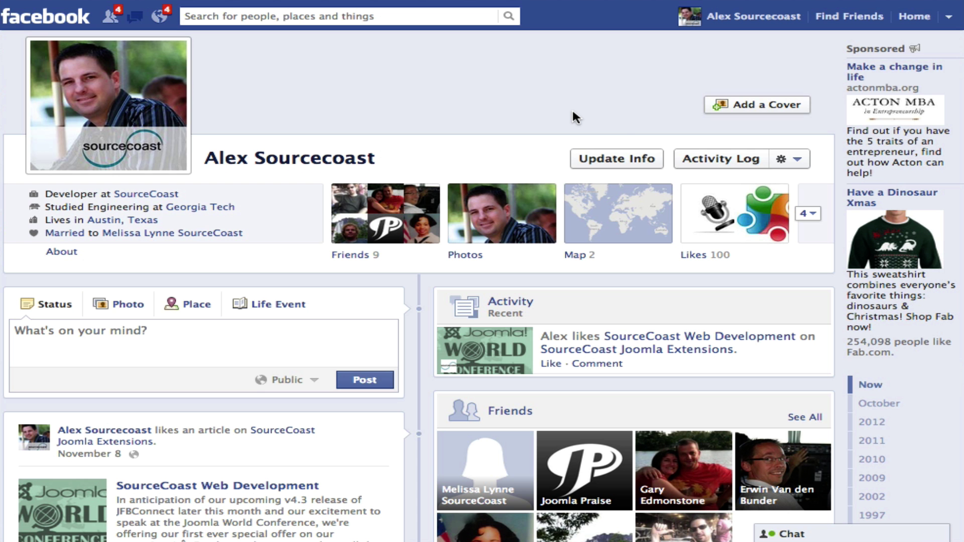
Step: Open the Facebook profile's Activity Log to review the recent entries
click(708, 168)
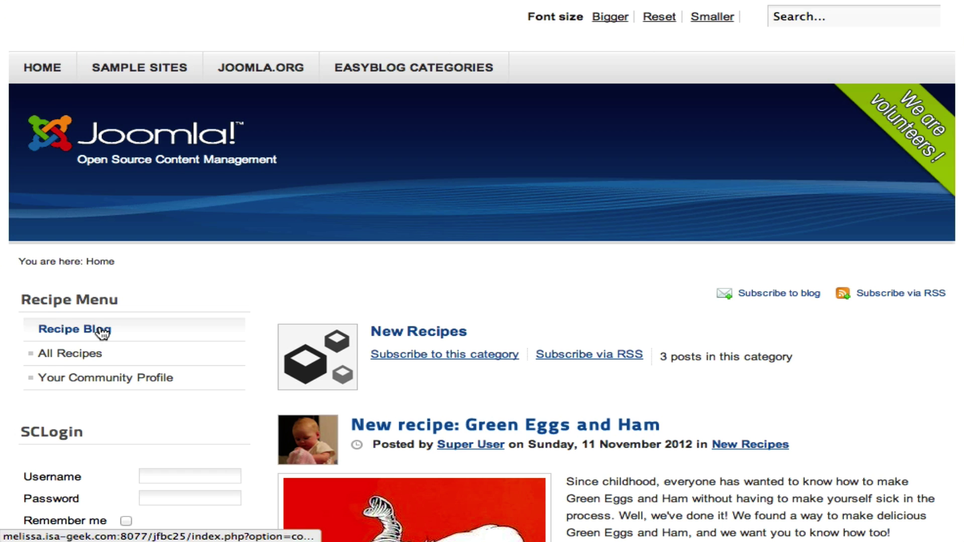
Step: Log in to the recipe site with Facebook, approving the JFBConnect Dev App
scroll(102, 332, down, 3)
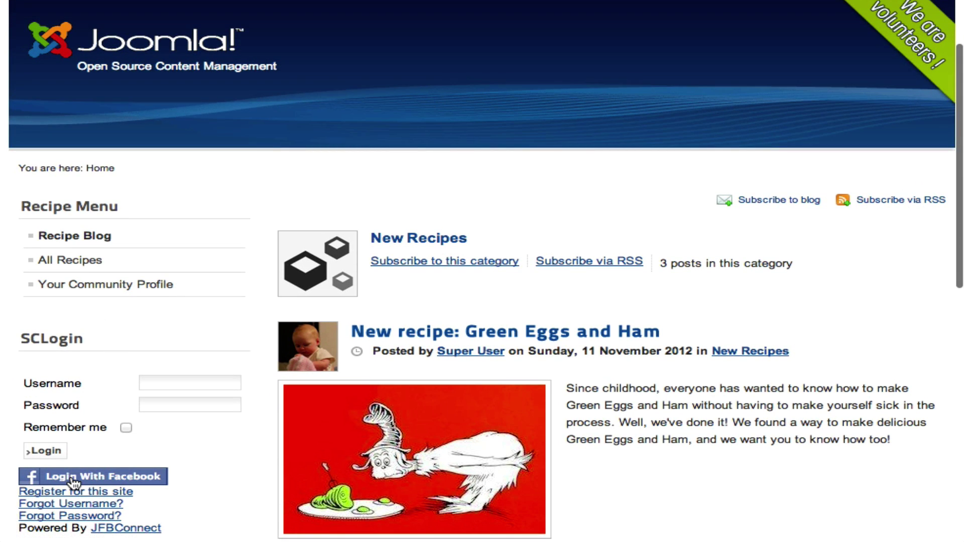
click(74, 478)
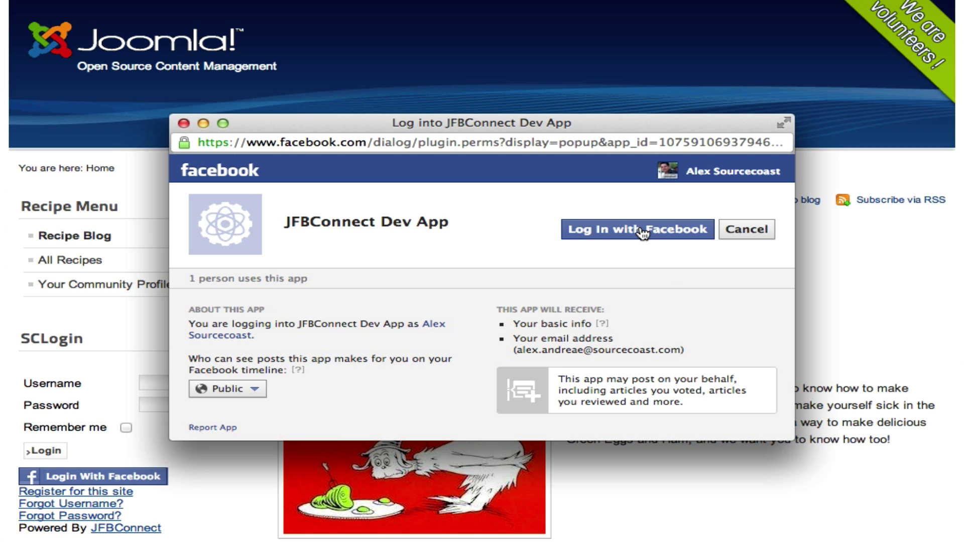
click(642, 231)
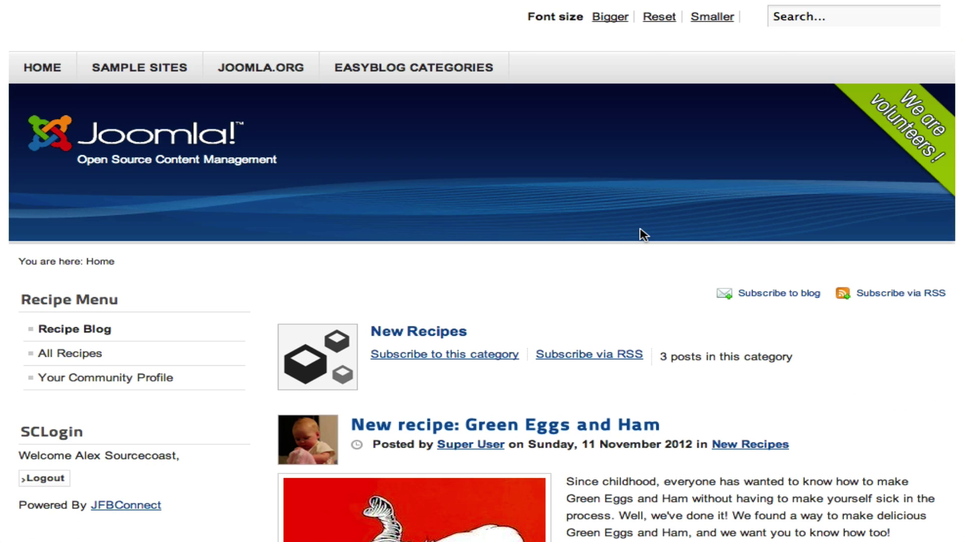
scroll(516, 219, down, 4)
Step: Open the 'New recipe: Green Eggs and Ham' post and rate it five stars
click(517, 223)
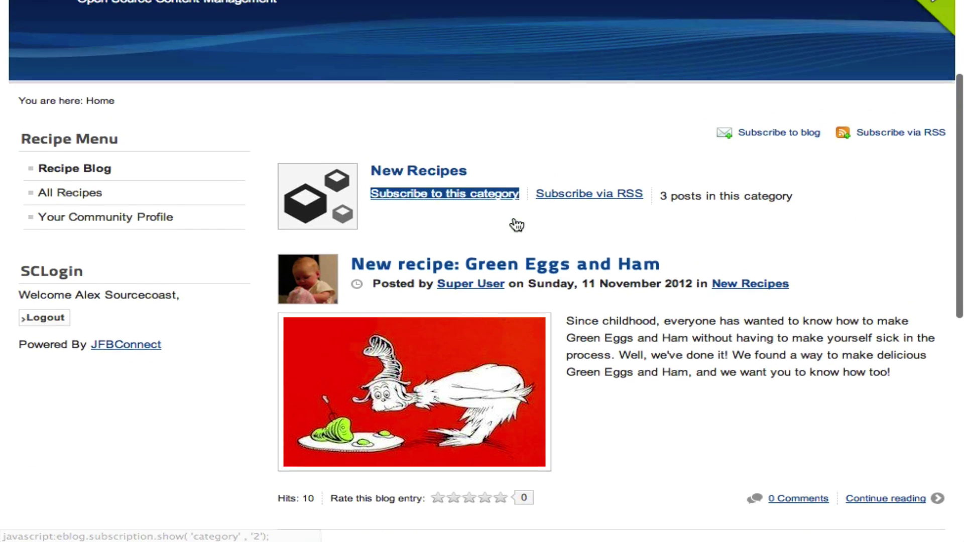
scroll(515, 219, up, 3)
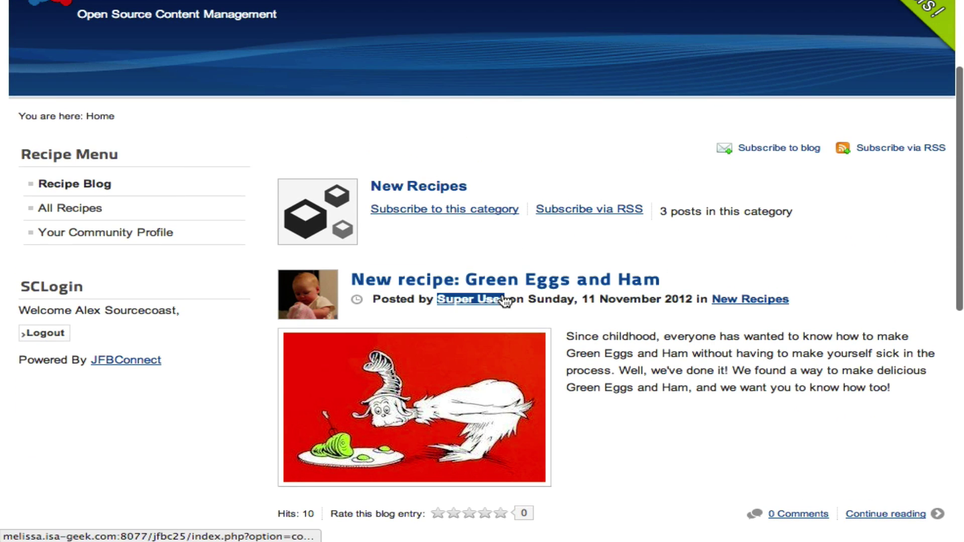
click(427, 290)
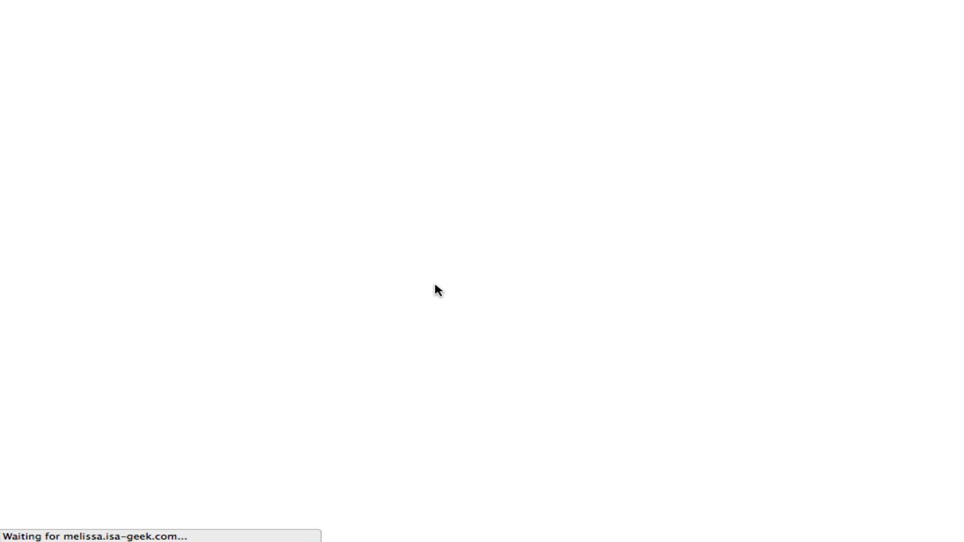
scroll(429, 363, down, 5)
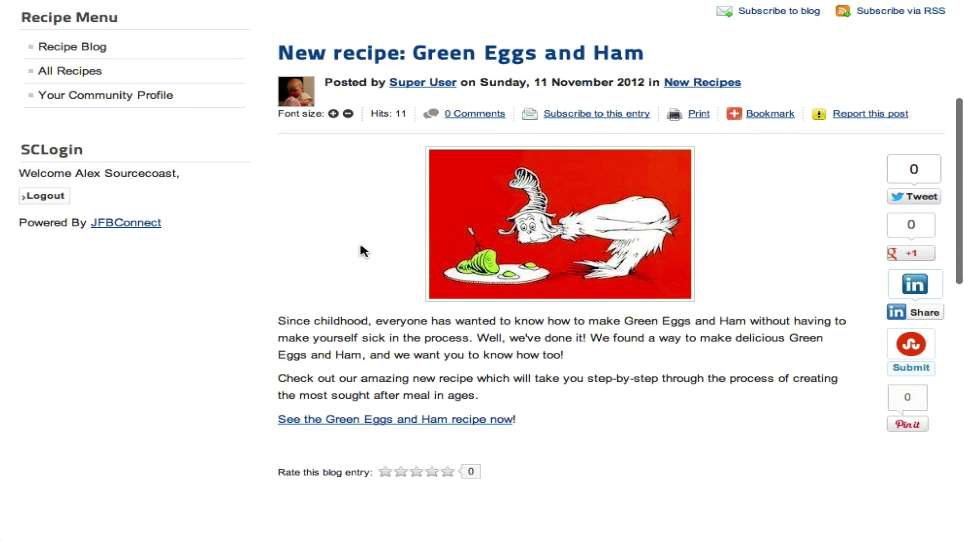
scroll(360, 247, down, 2)
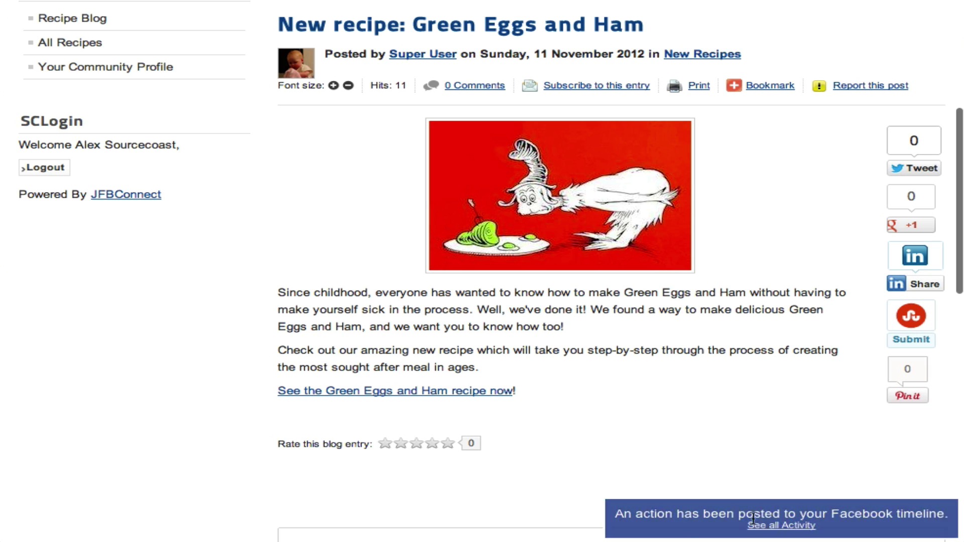
click(448, 445)
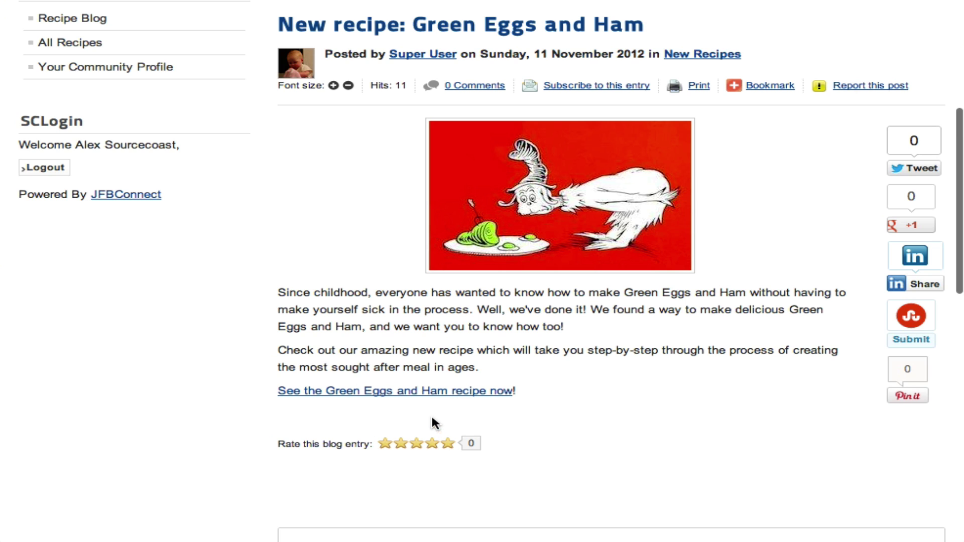
drag(432, 423, 416, 402)
click(335, 237)
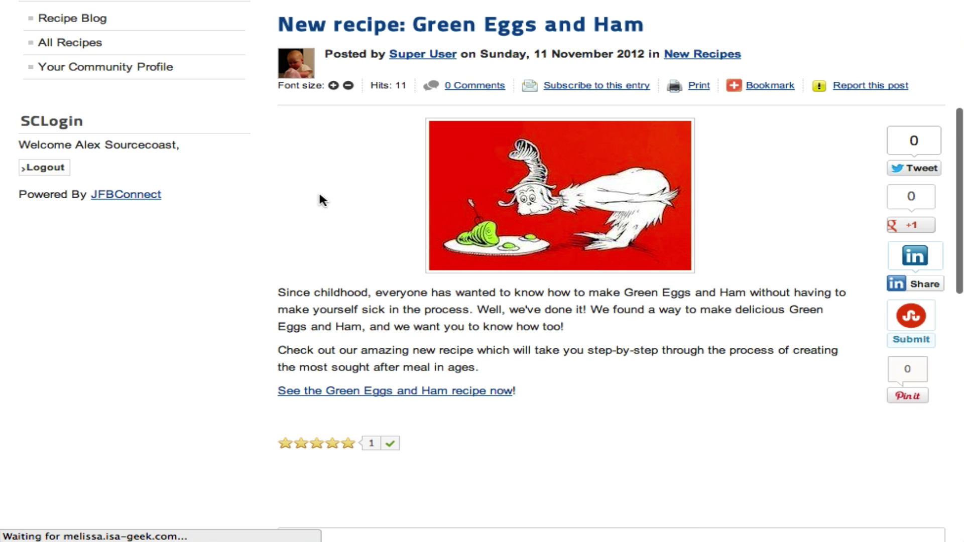
Step: Submit a review titled 'My new review!' with five stars in every rating category
scroll(378, 370, down, 3)
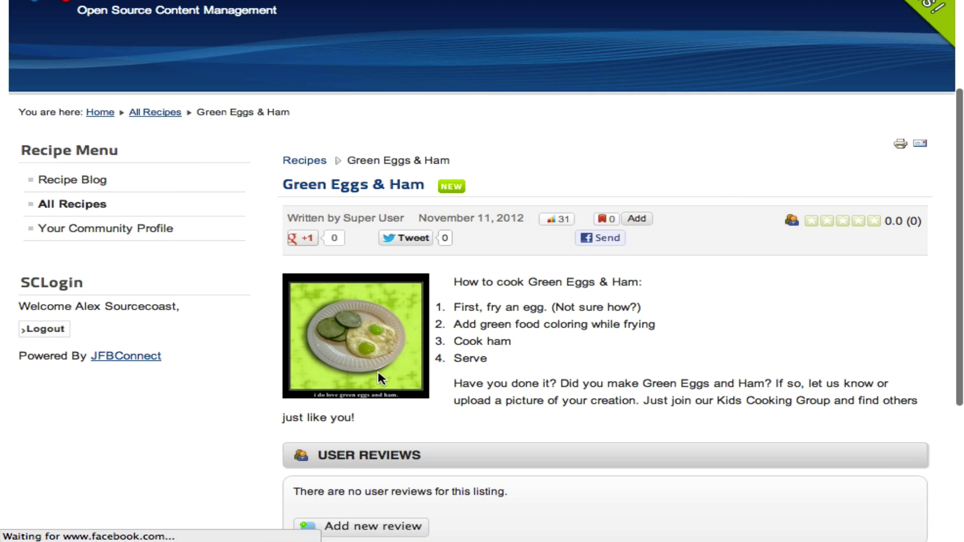
scroll(378, 374, down, 2)
click(353, 431)
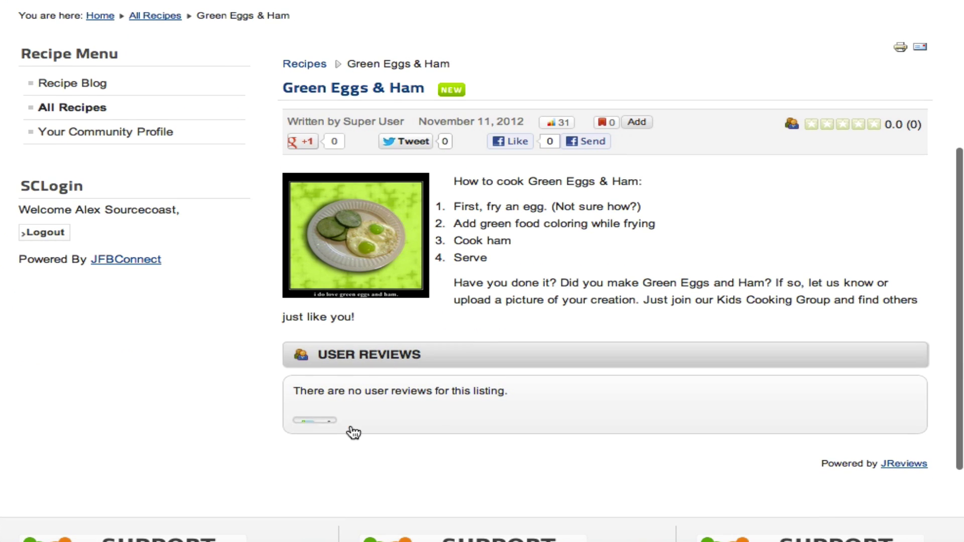
scroll(355, 280, down, 6)
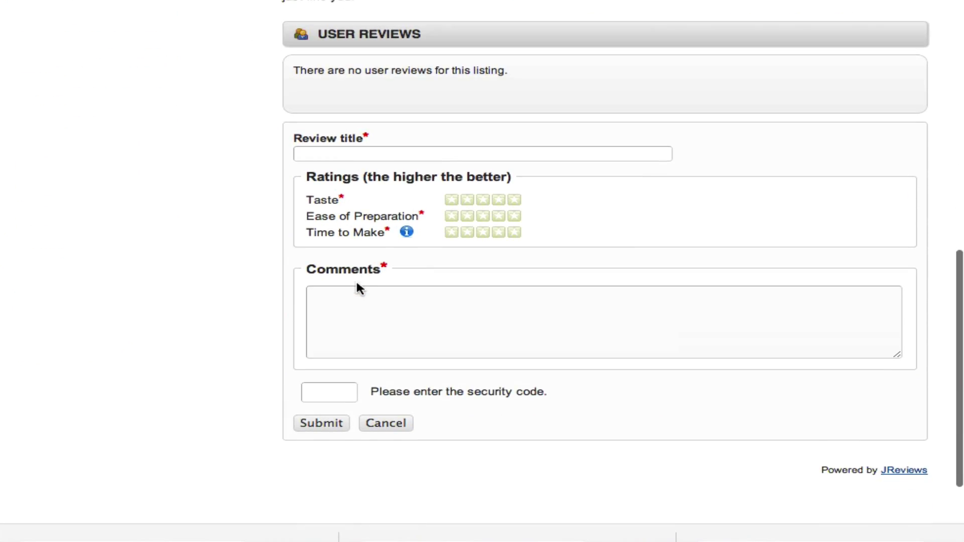
scroll(357, 287, down, 2)
click(373, 73)
text(M)
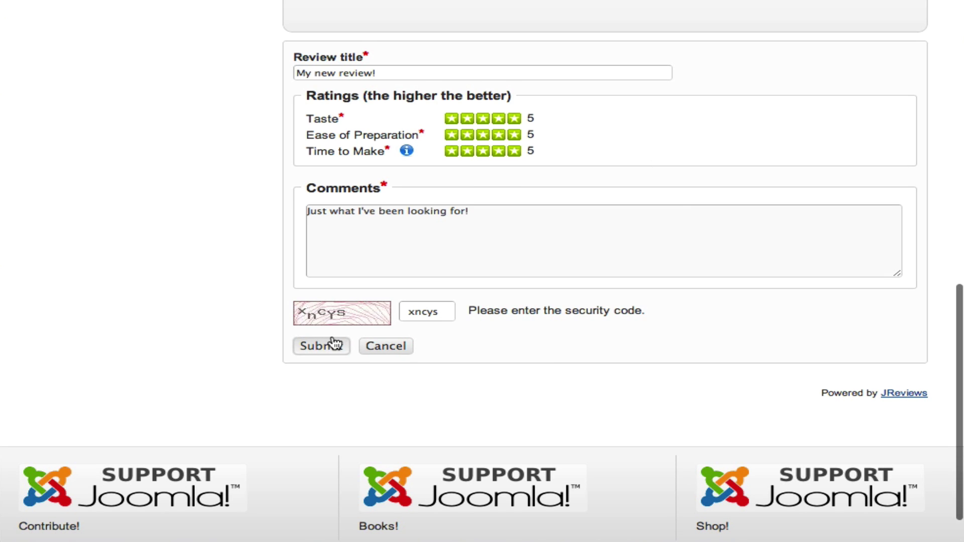
click(332, 345)
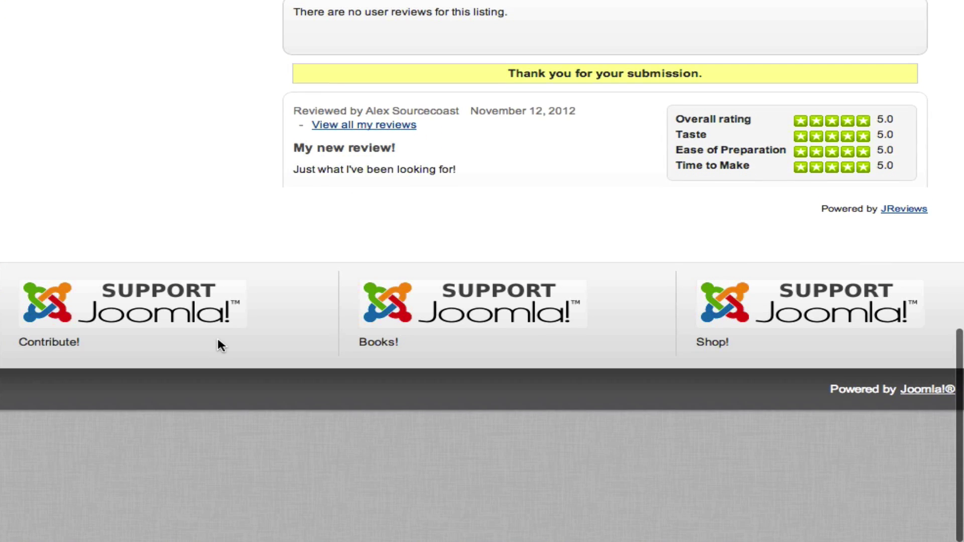
scroll(218, 340, up, 10)
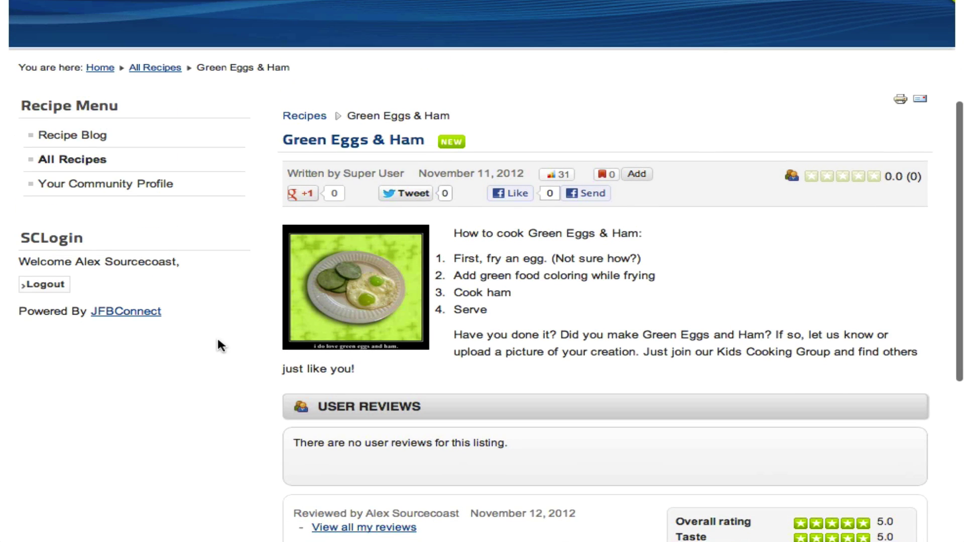
scroll(443, 384, down, 3)
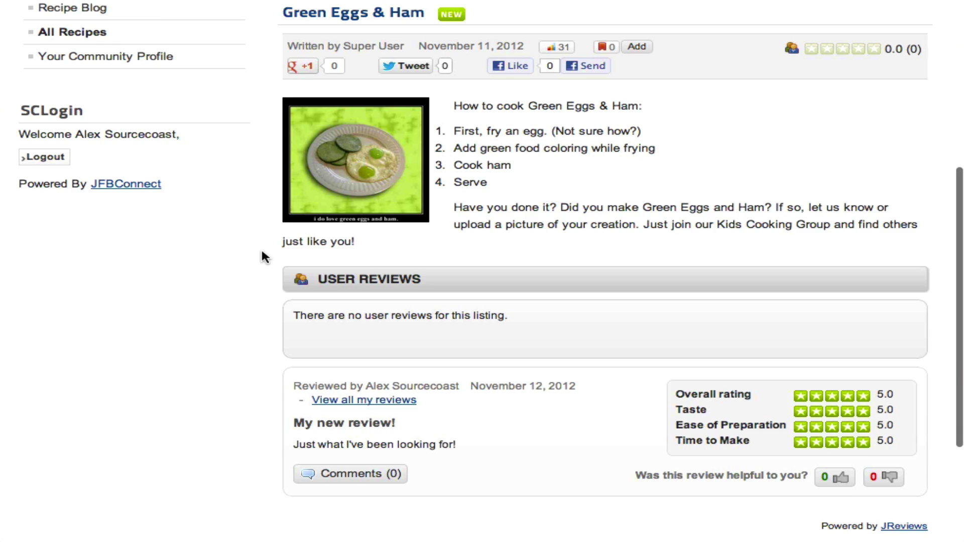
scroll(265, 257, up, 4)
Step: Upload green-eggs_cover.jpg from the community profile's Photos into a new album, My Creationss
click(118, 236)
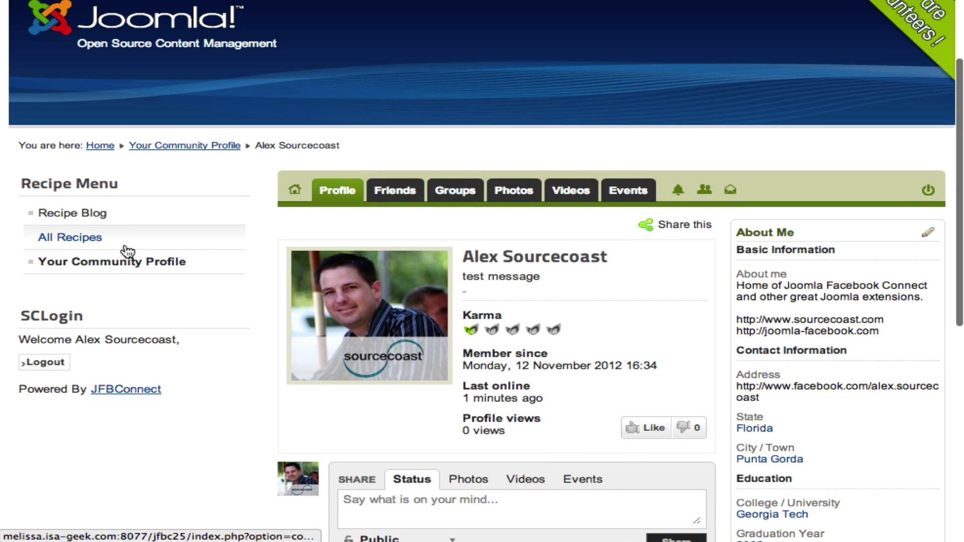
click(512, 190)
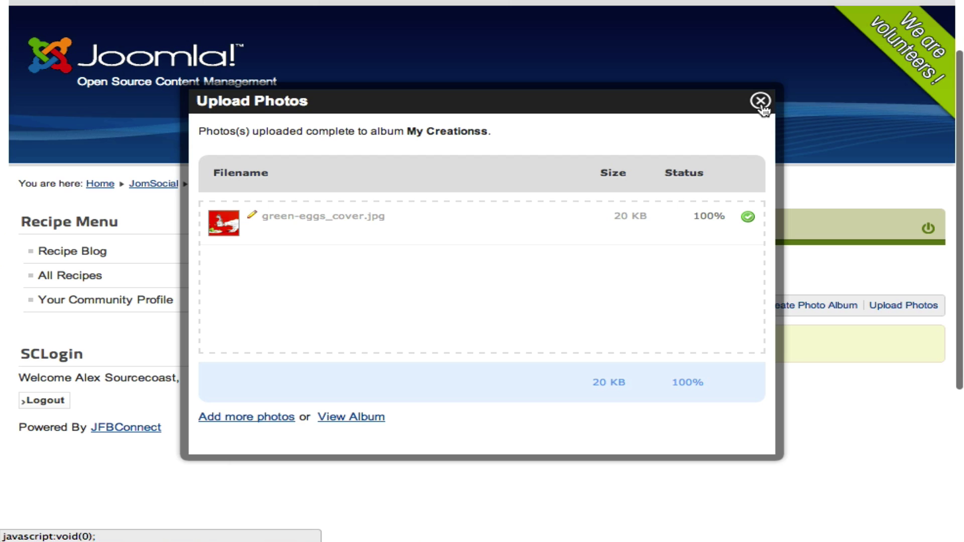
click(760, 102)
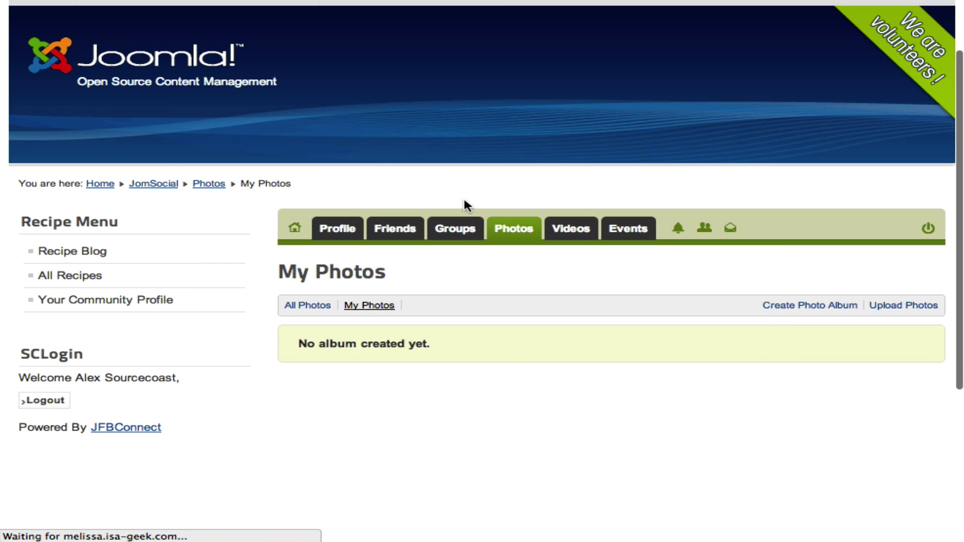
scroll(455, 232, down, 3)
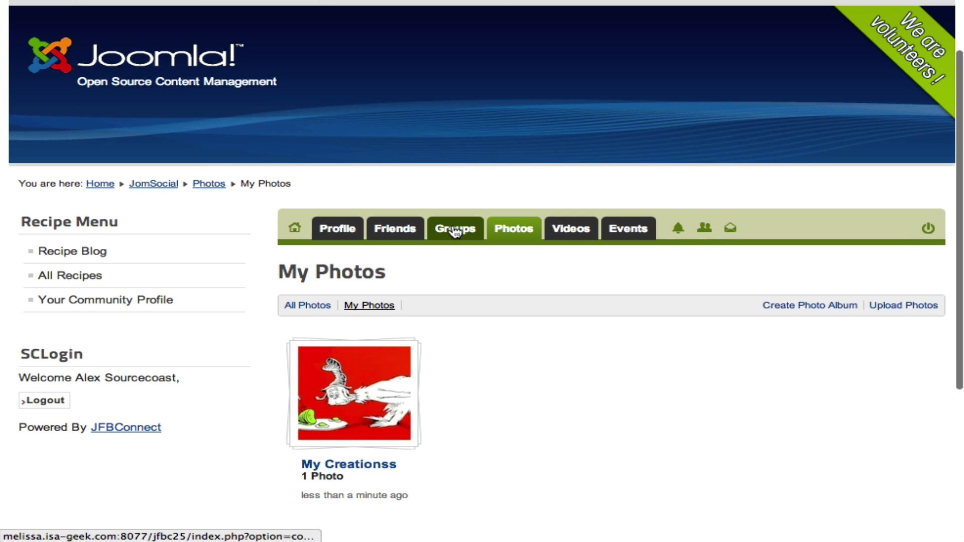
click(455, 230)
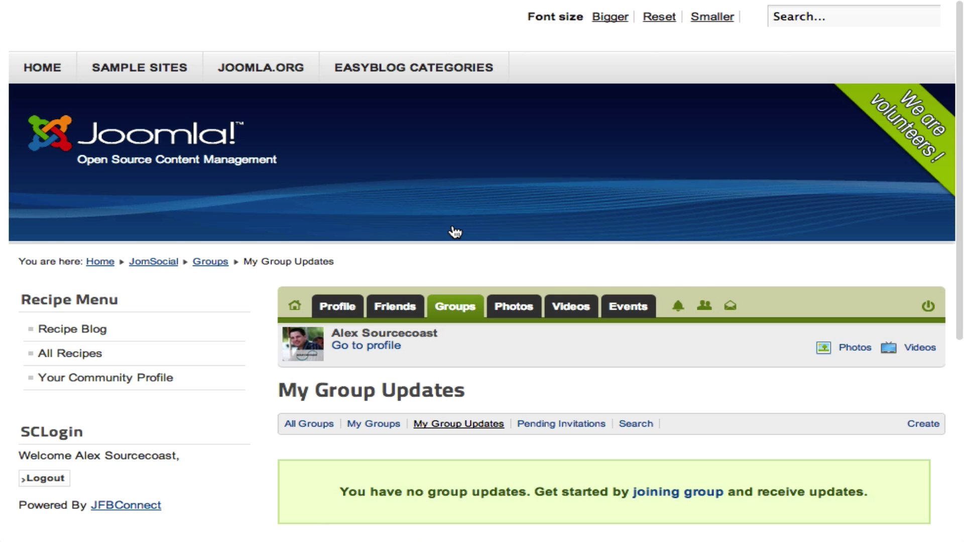
Step: Browse the available groups, open Kids Recipe Cooking Group and join it
scroll(453, 230, down, 5)
click(648, 297)
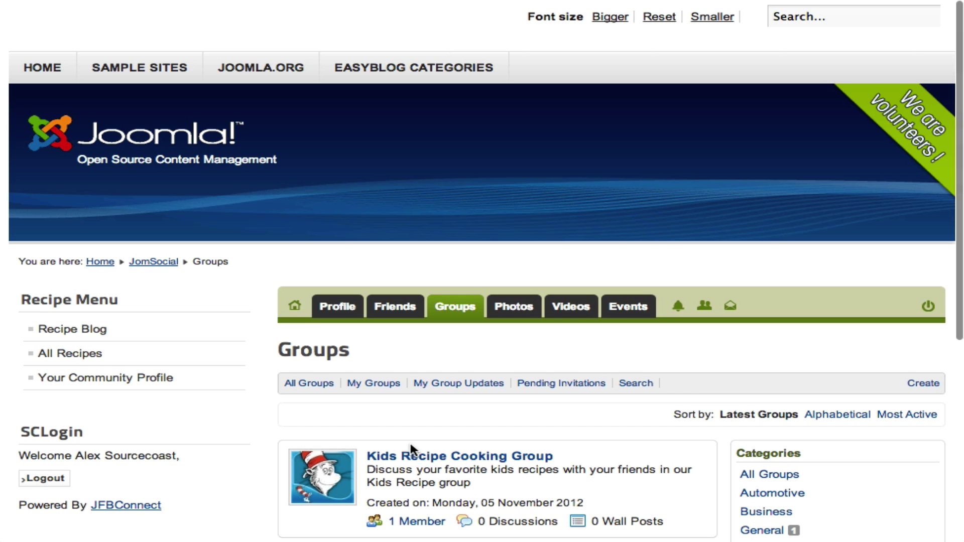
scroll(410, 462, down, 3)
click(442, 370)
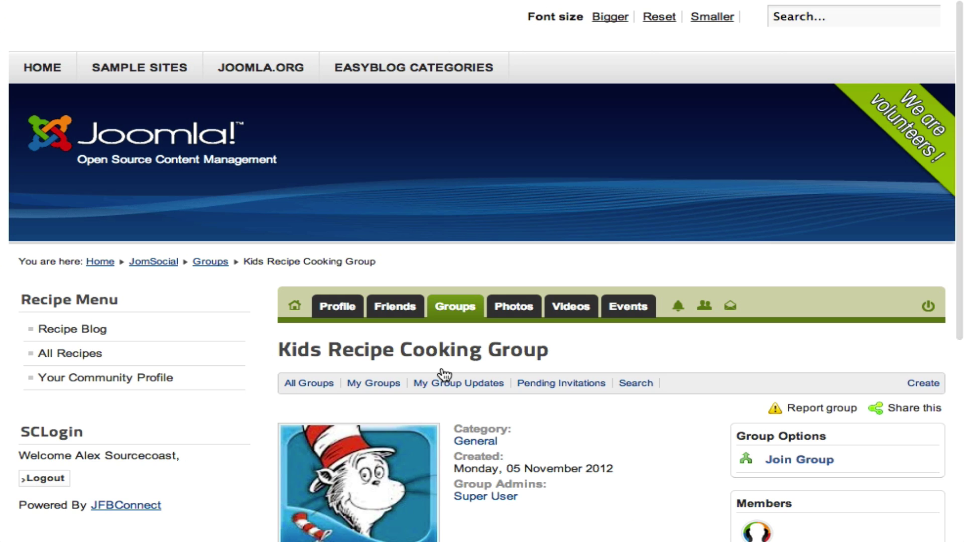
scroll(441, 352, down, 5)
click(808, 270)
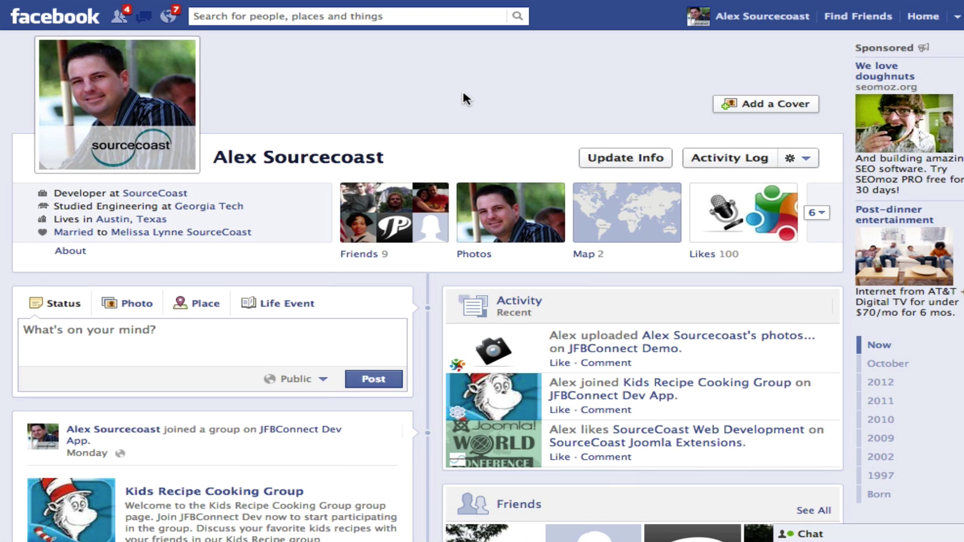
Step: Review the logged vote, review and upload posts, then follow the Kids Recipe Cooking Group link
scroll(463, 89, down, 10)
scroll(466, 98, down, 8)
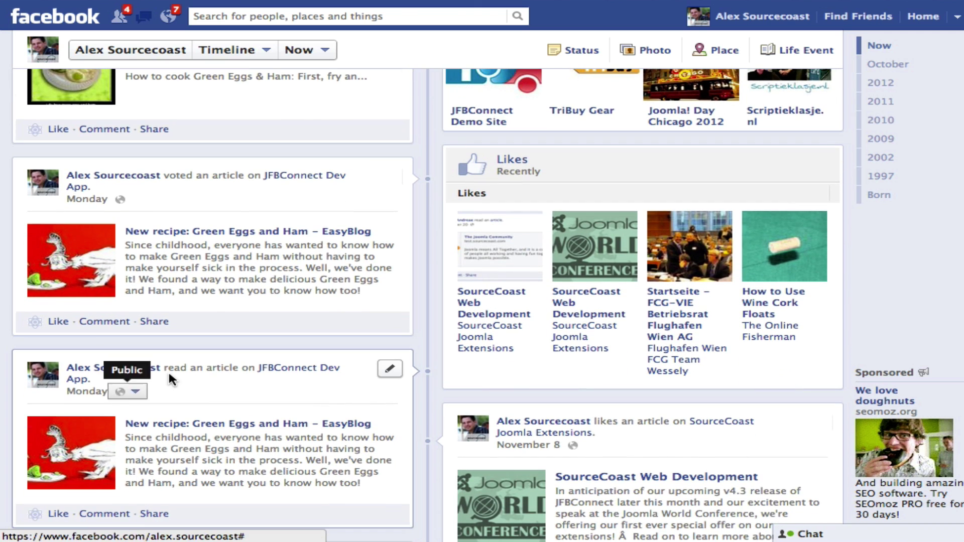
scroll(165, 185, up, 4)
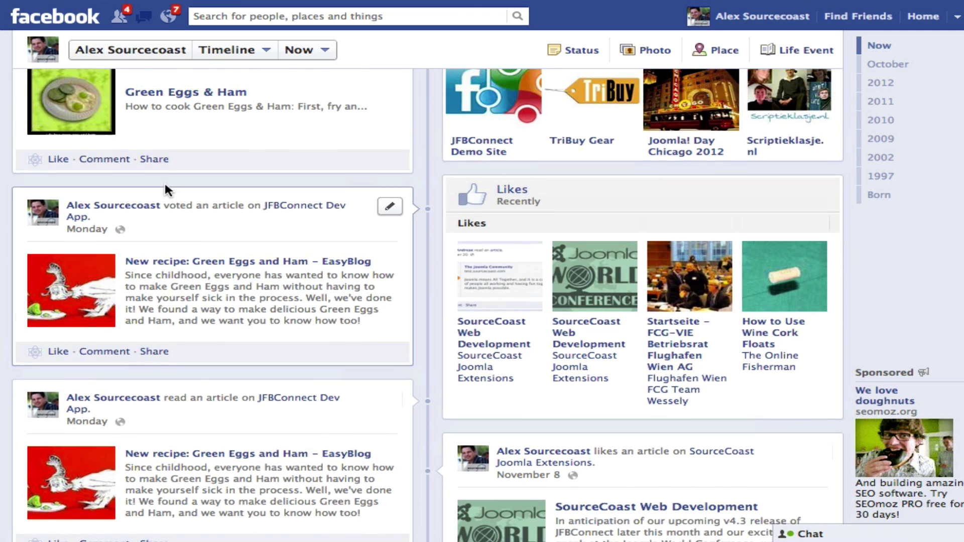
scroll(164, 181, up, 1)
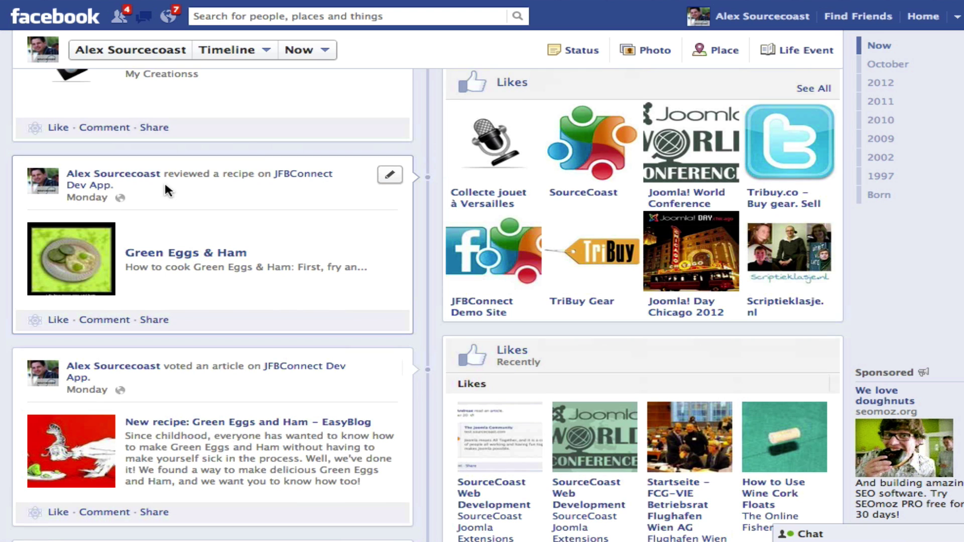
scroll(172, 185, up, 4)
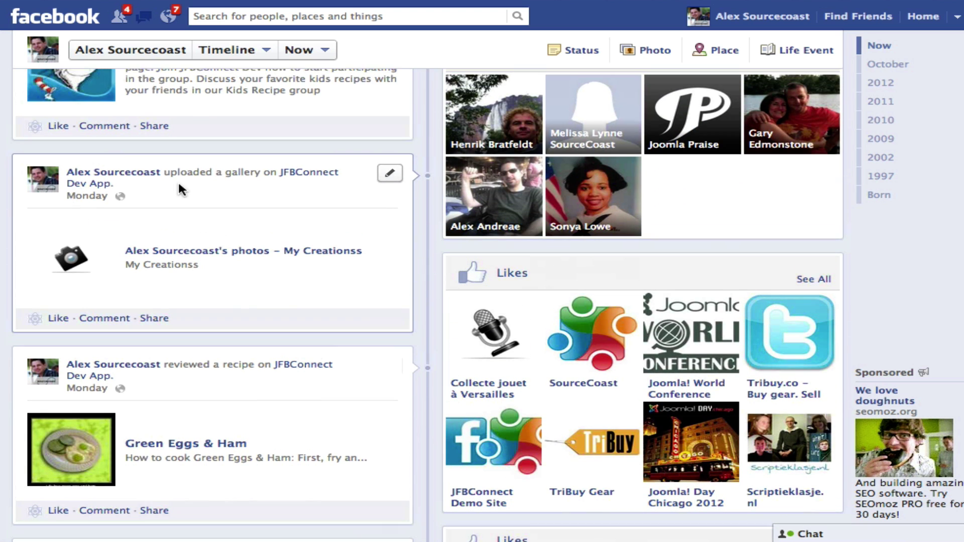
scroll(208, 176, up, 4)
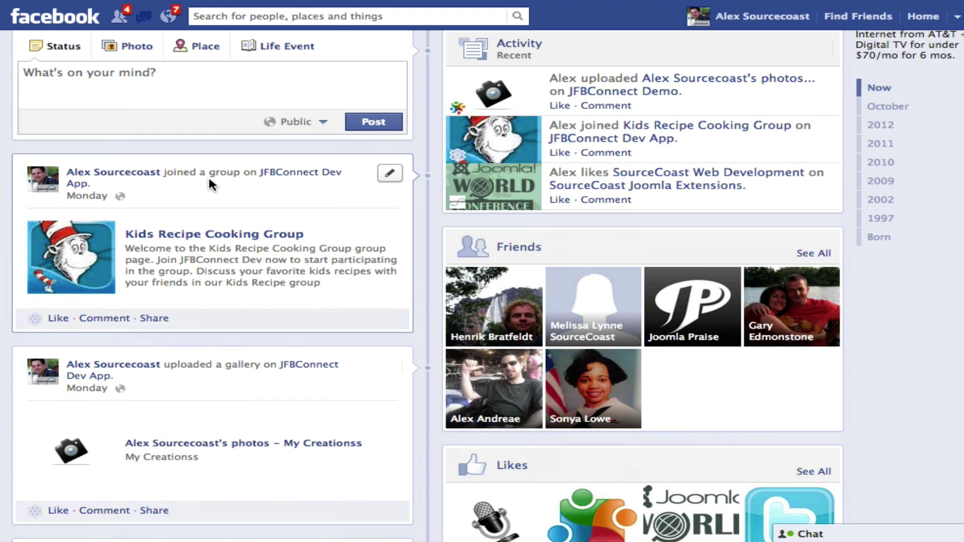
mouse_move(209, 238)
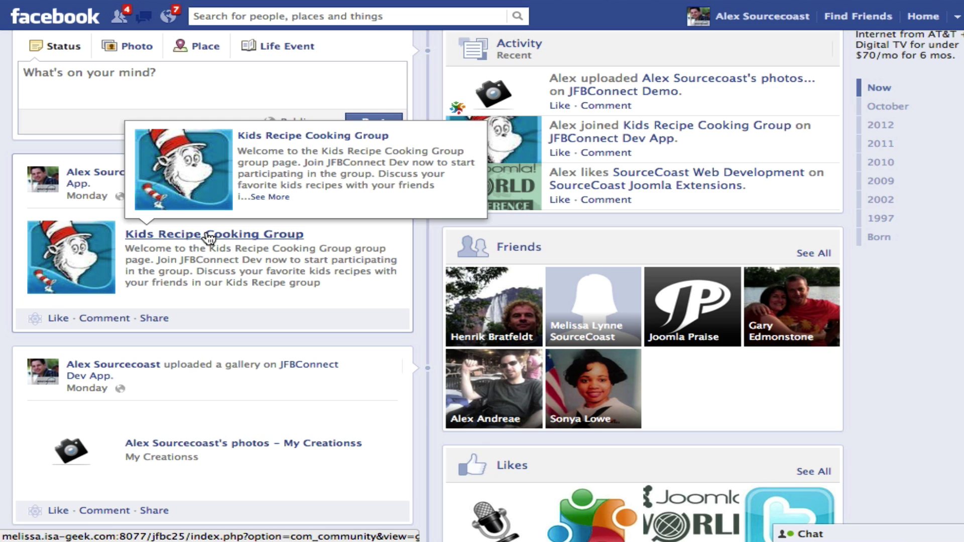
click(210, 235)
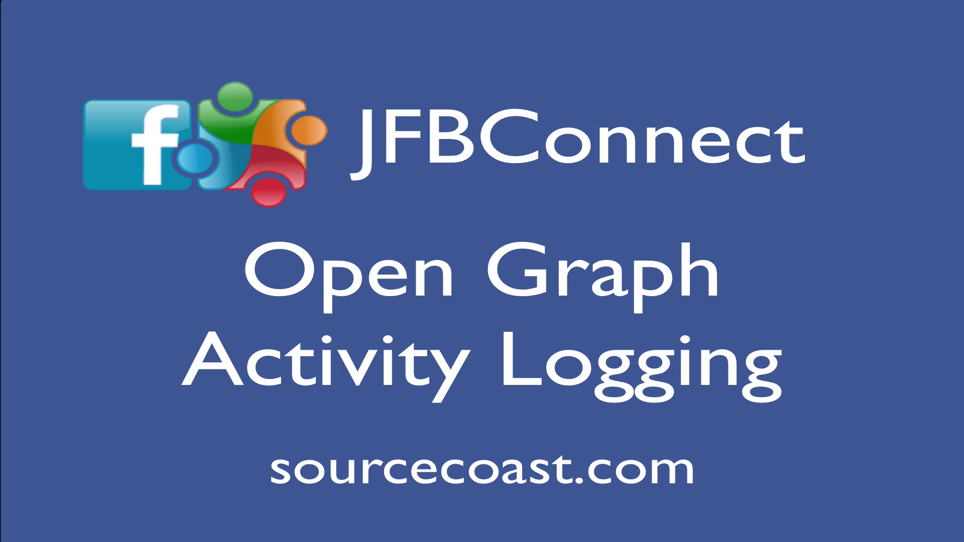
Step: View the Activity Logs from the JFBConnect Open Graph dashboard
click(338, 252)
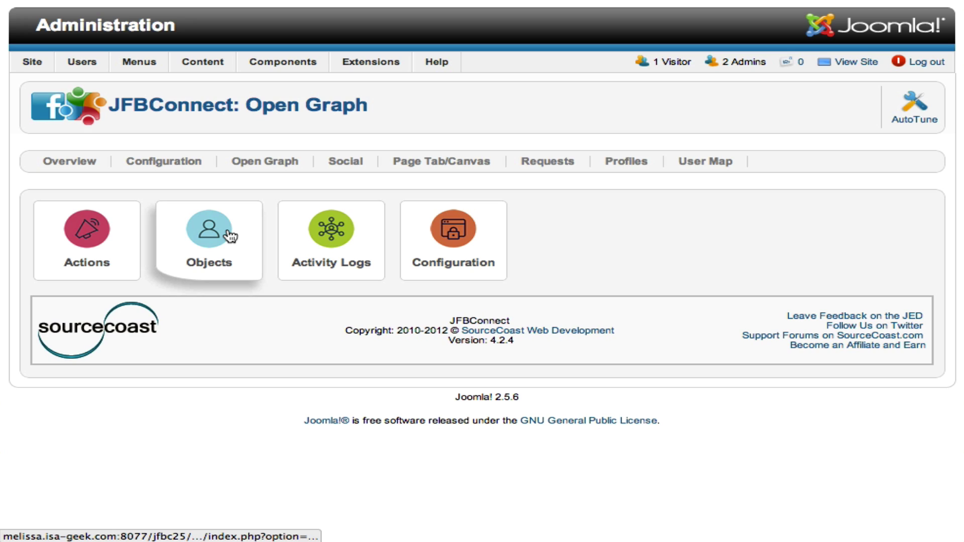
Step: Create and save a published Open Graph object 'JomSocial Group' with object type 'group'
click(230, 236)
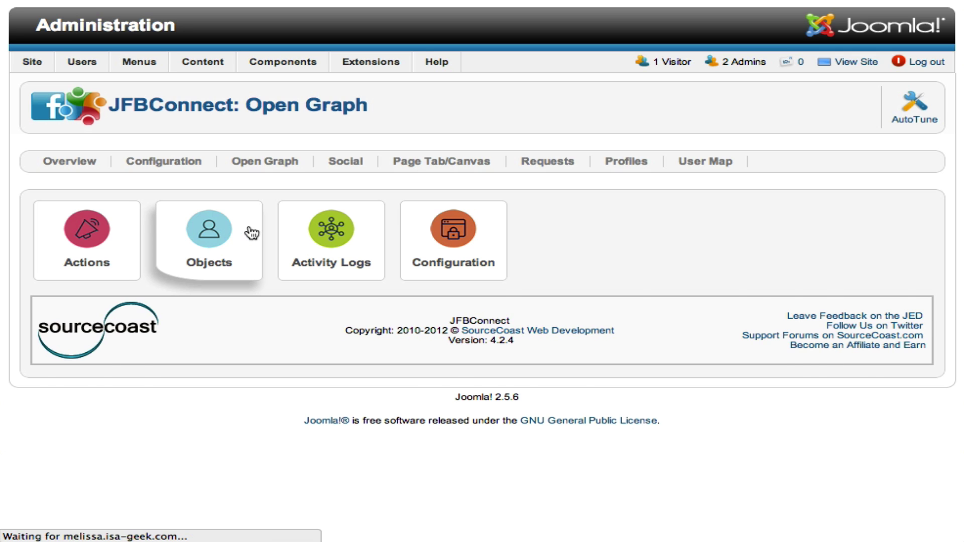
click(689, 108)
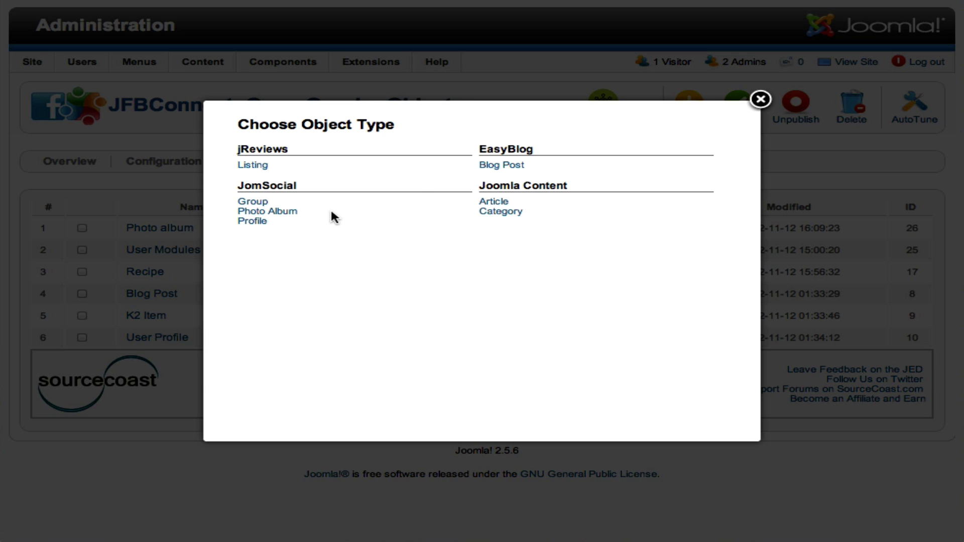
click(250, 202)
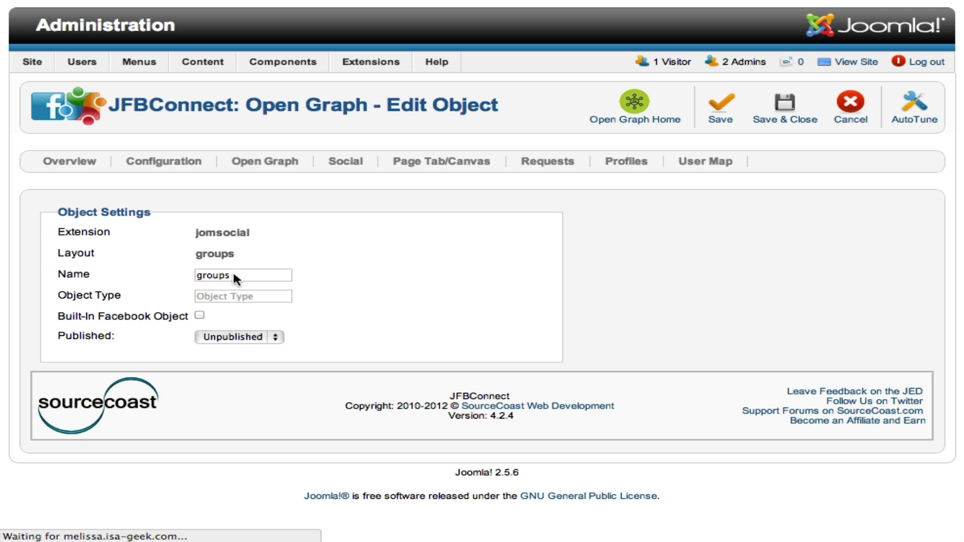
double_click(236, 274)
text(JomSocial Group)
key(Tab)
text(group)
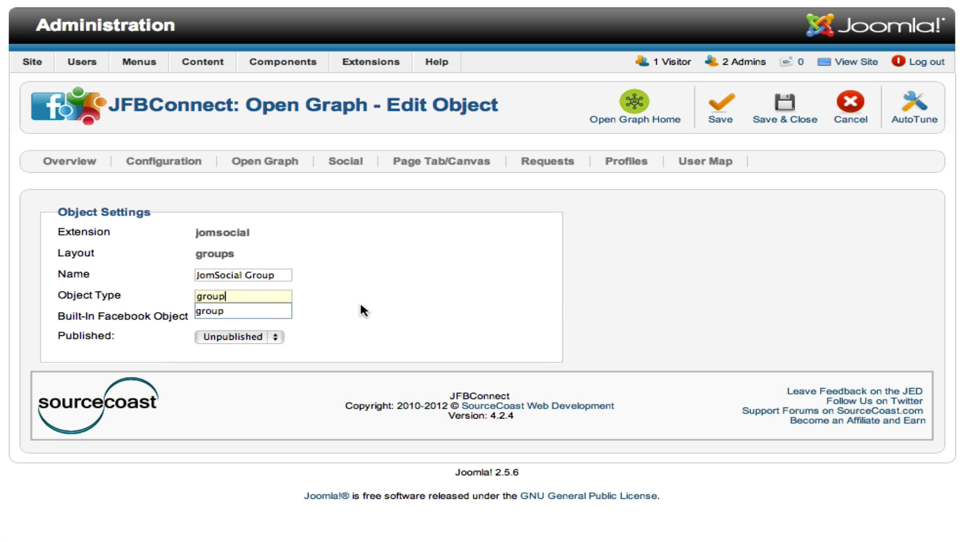
click(282, 337)
click(241, 321)
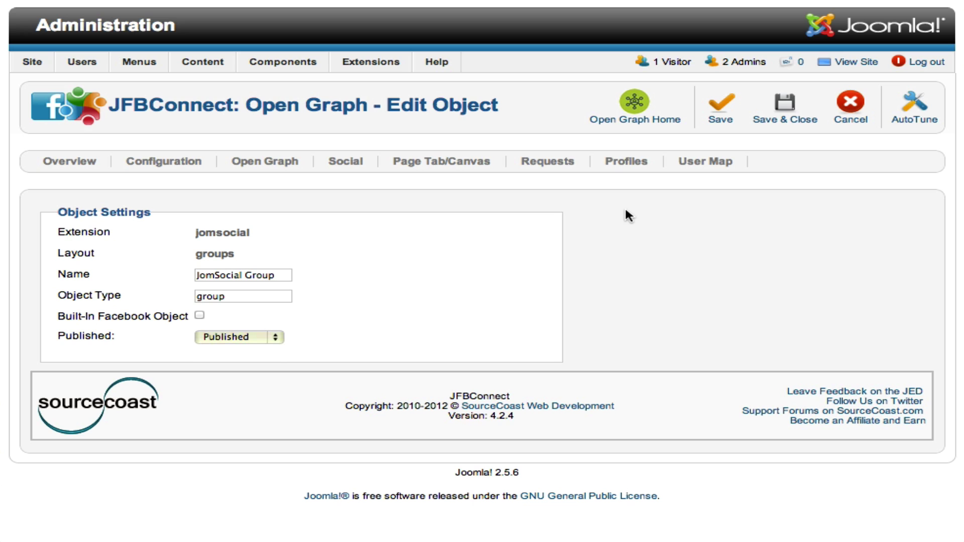
click(779, 115)
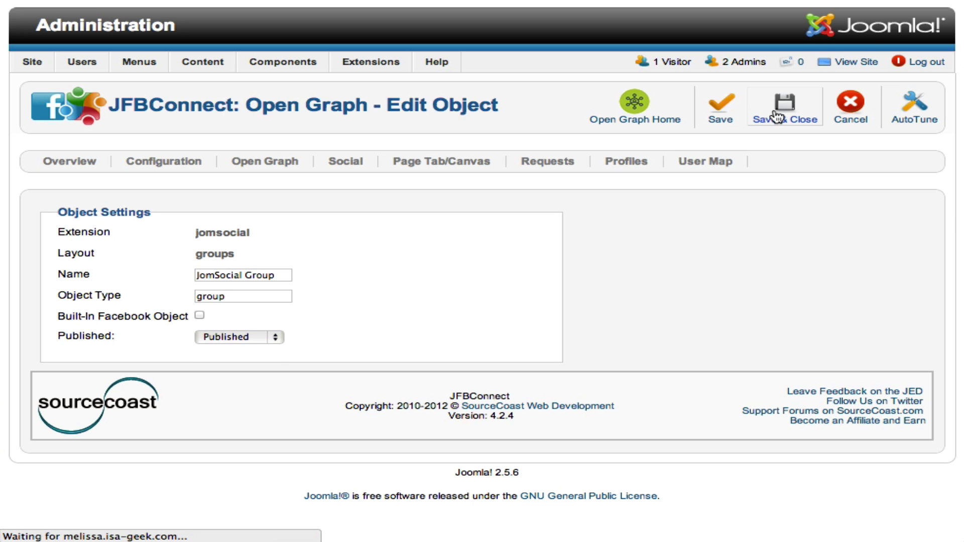
click(260, 165)
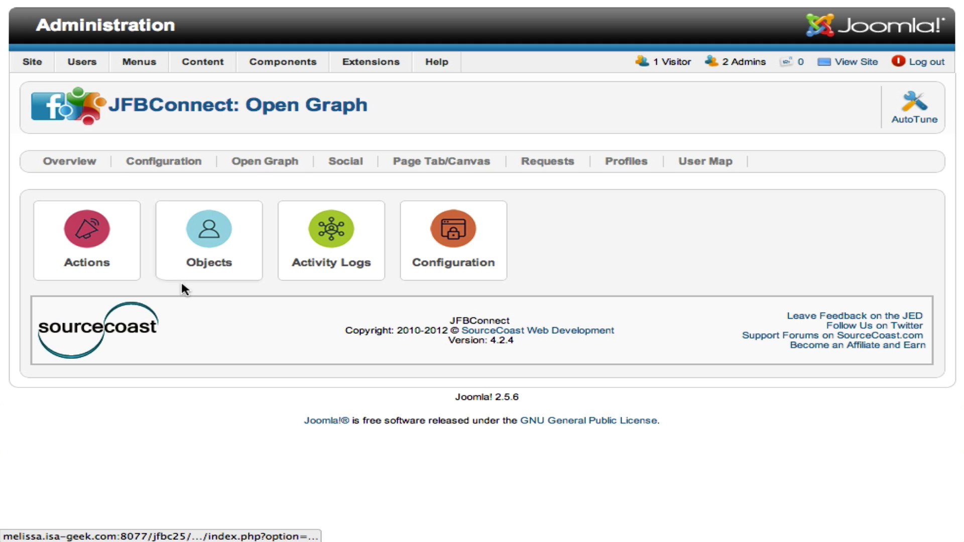
Step: Create a published JomSocial Join Group action 'join' for JomSocial Group, one time only
click(78, 250)
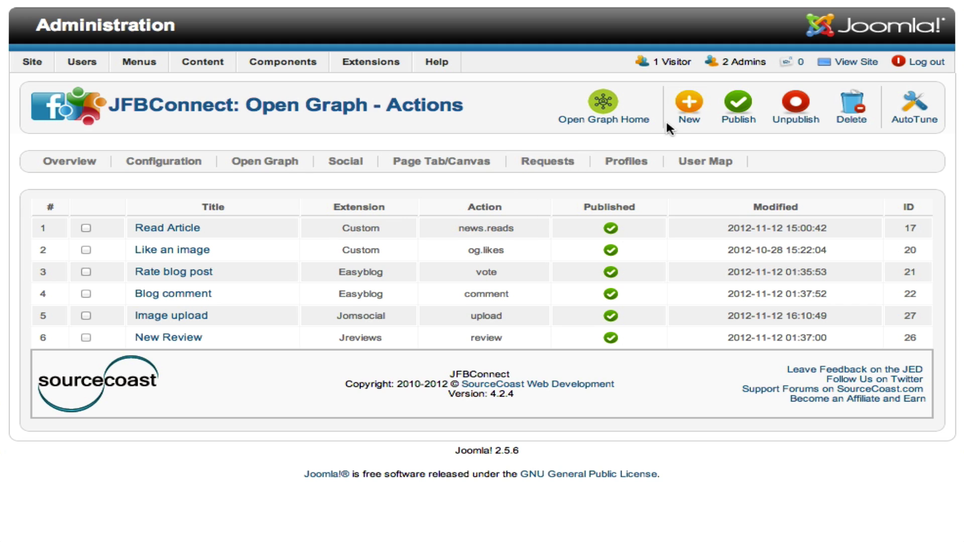
click(689, 116)
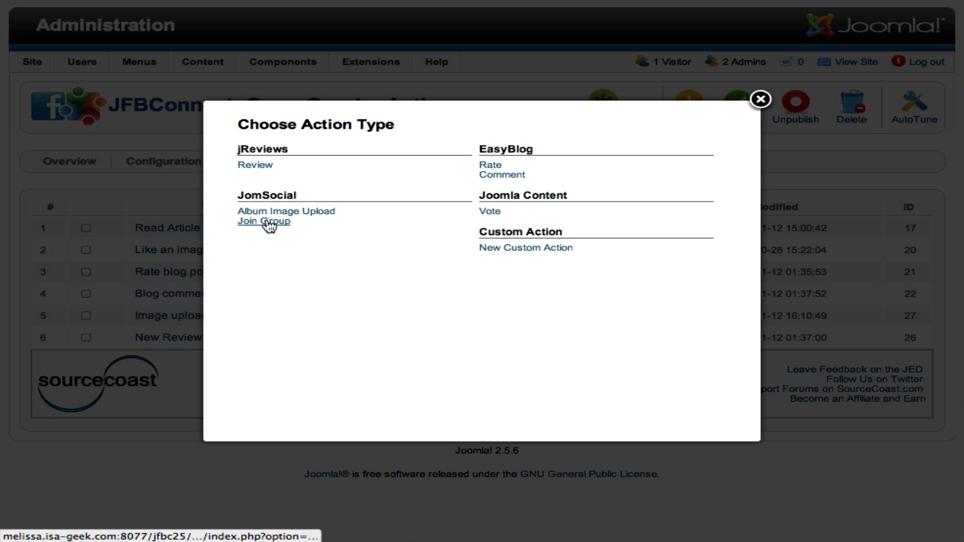
click(269, 222)
text(join)
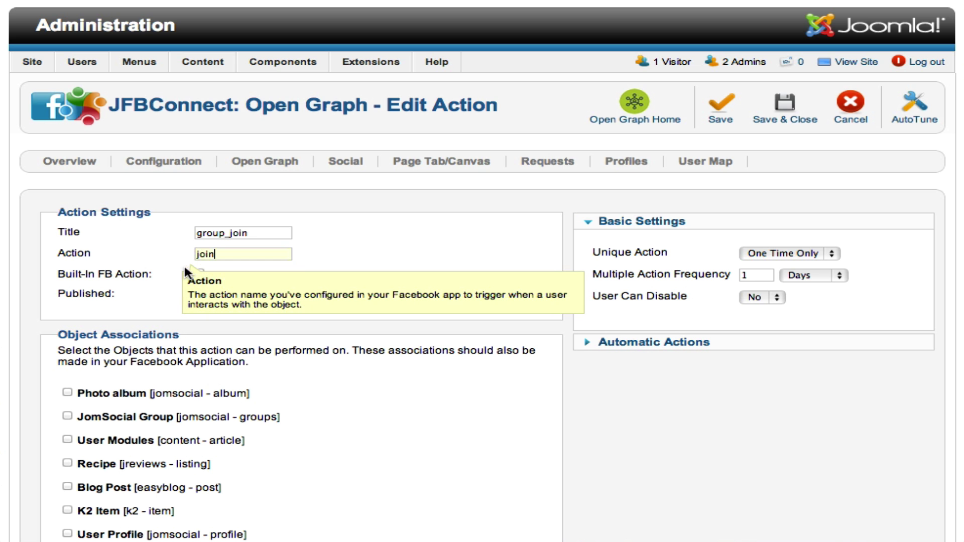
click(240, 296)
click(239, 281)
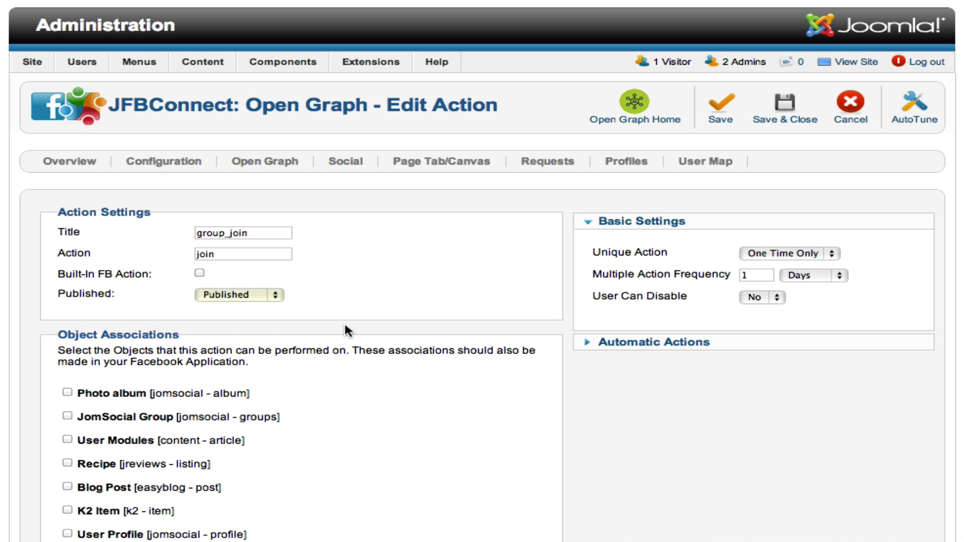
scroll(345, 324, down, 3)
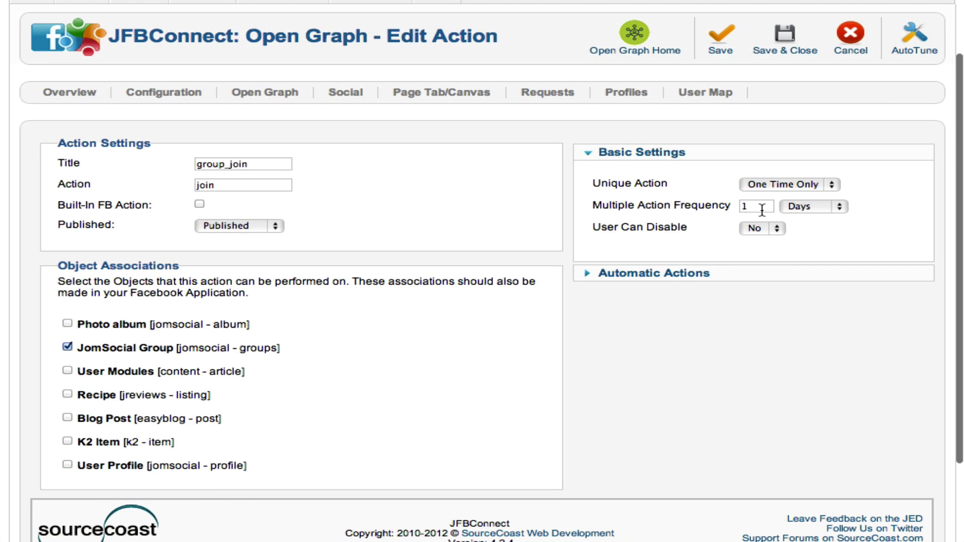
click(764, 191)
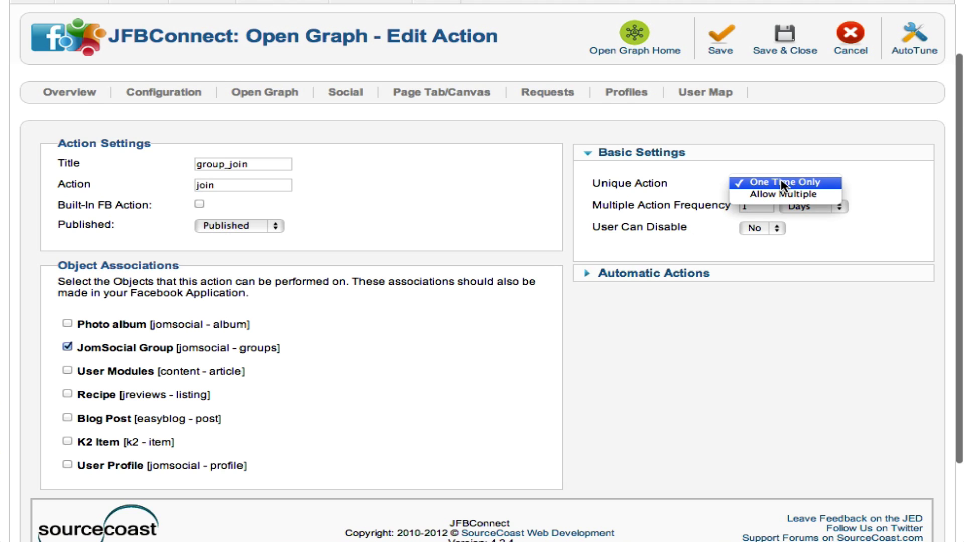
click(782, 184)
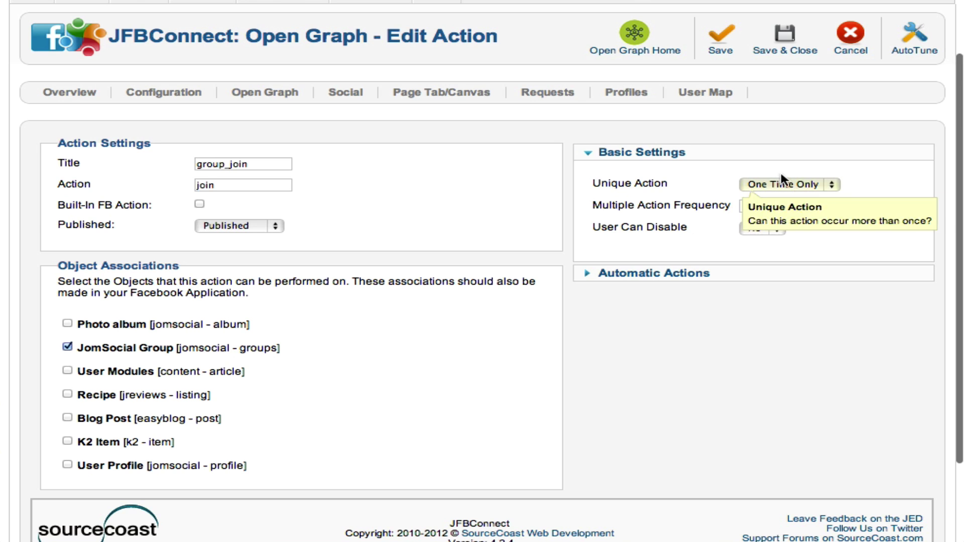
scroll(793, 116, up, 2)
click(802, 97)
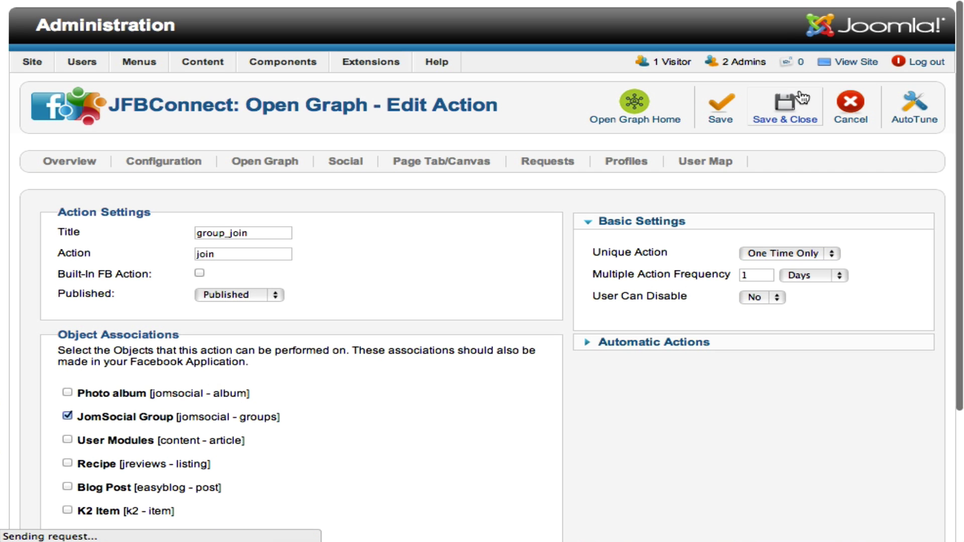